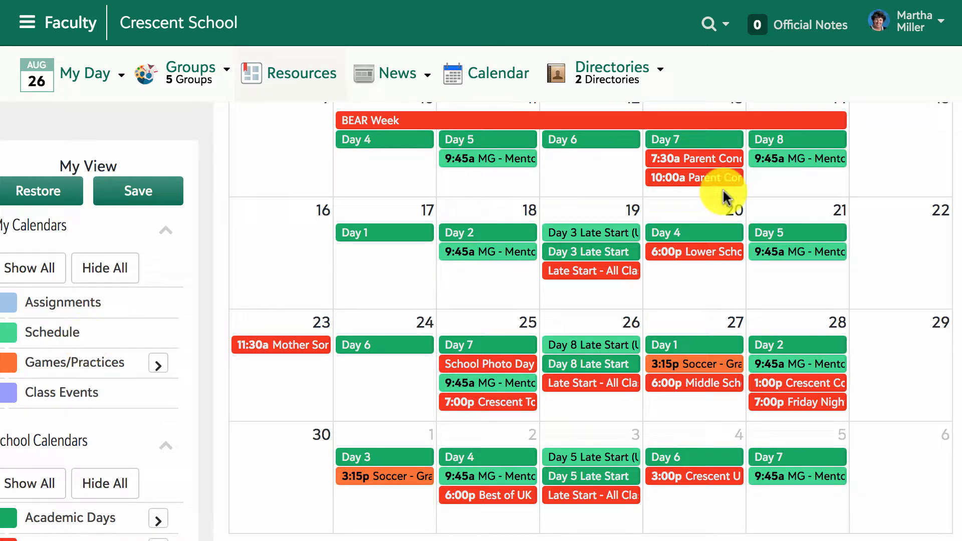
- Copy the link address of the individual Schedule feed under My Calendars in the WebCal feed window, and close the window without saving
scroll(723, 192, "up", 8)
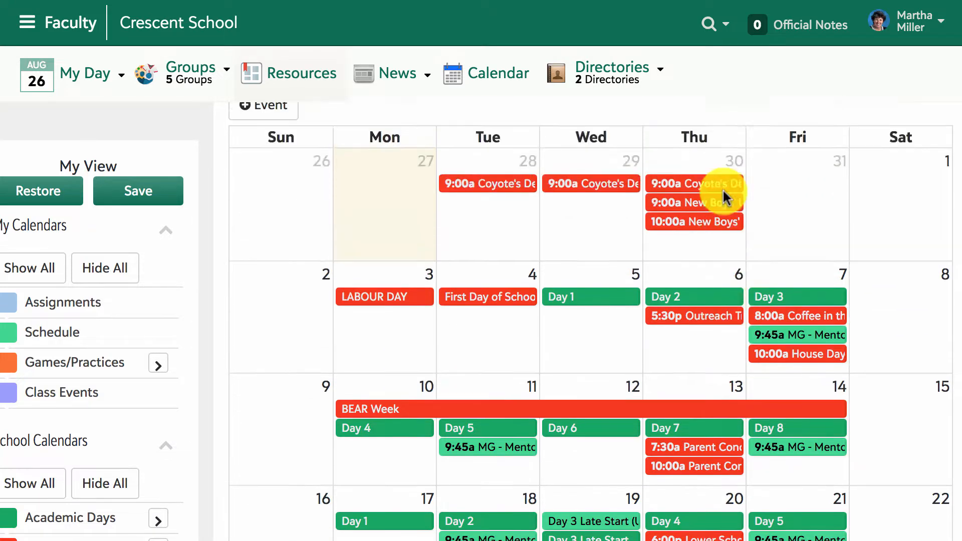
scroll(722, 189, "up", 3)
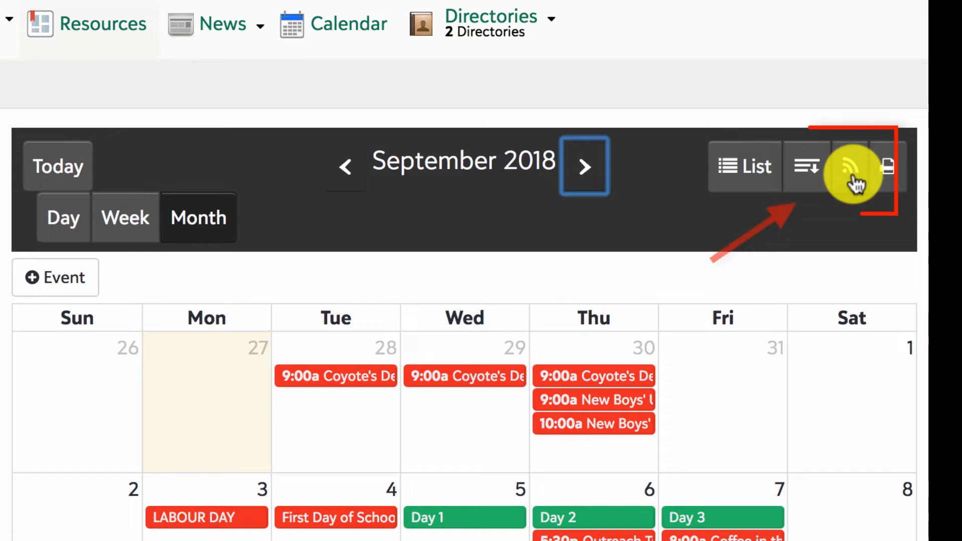
left_click(853, 176)
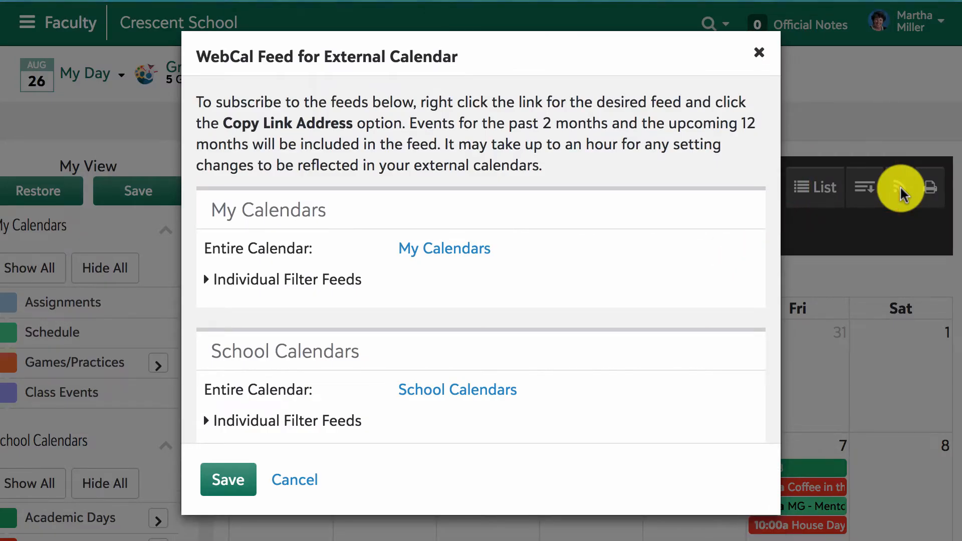
left_click(206, 282)
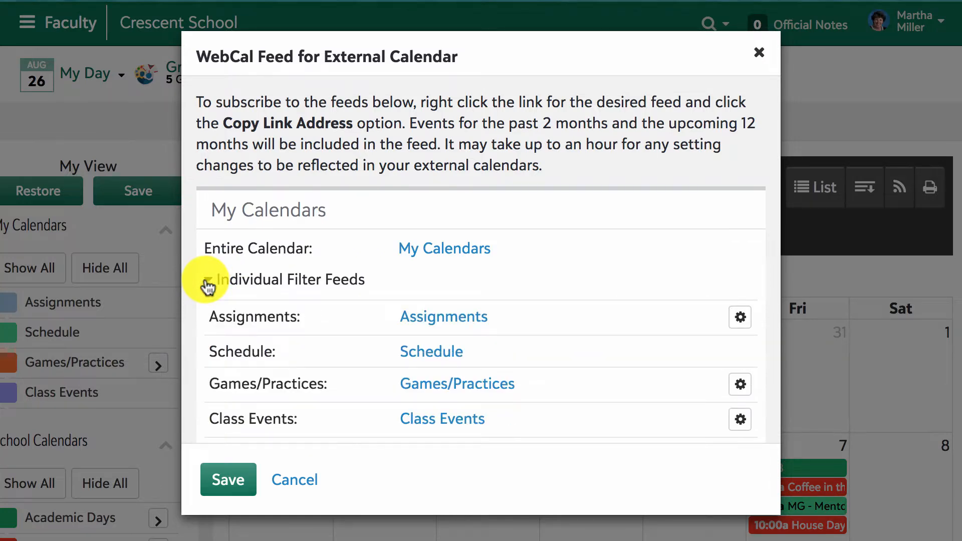
right_click(423, 357)
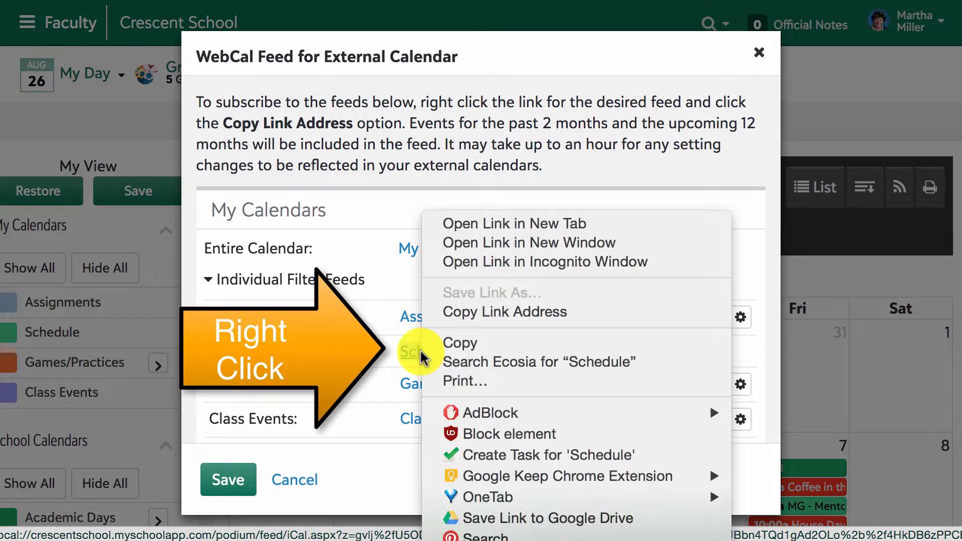
left_click(457, 323)
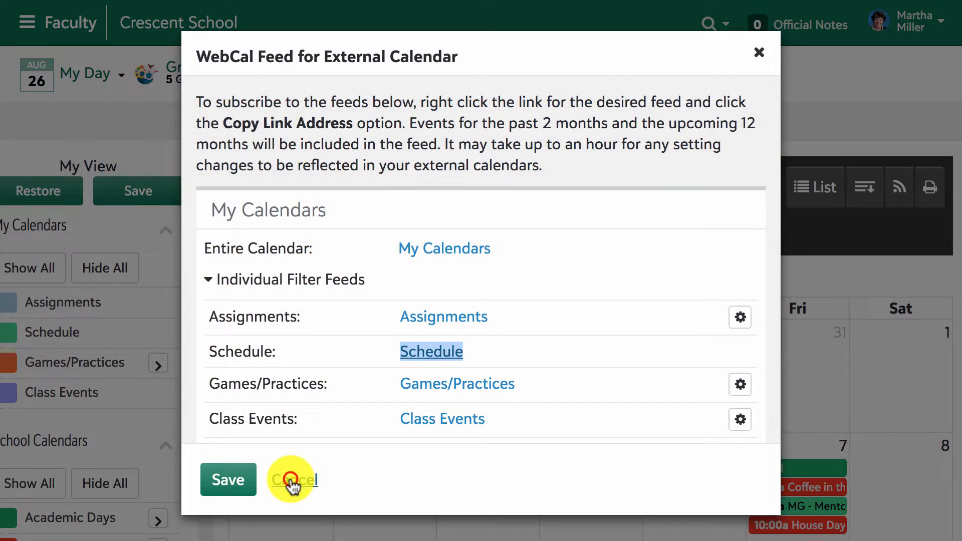
left_click(282, 488)
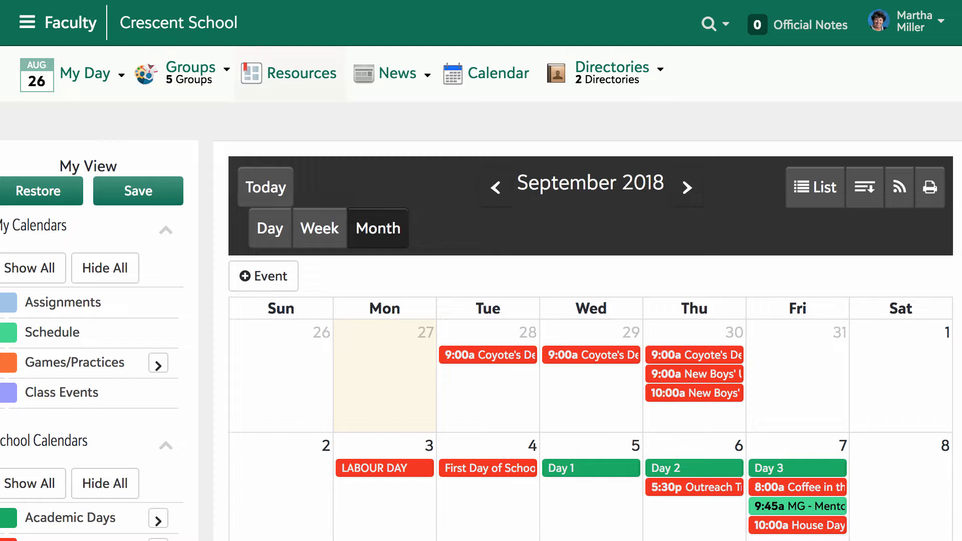
- Paste the copied Schedule feed link into a new browser tab's address and replace its webcal prefix with http
key("super+t")
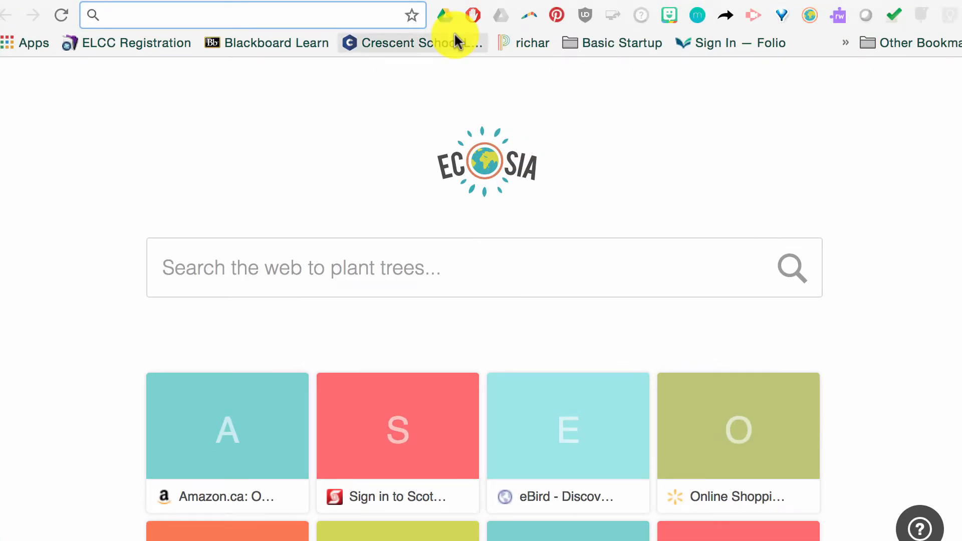
key("super+v")
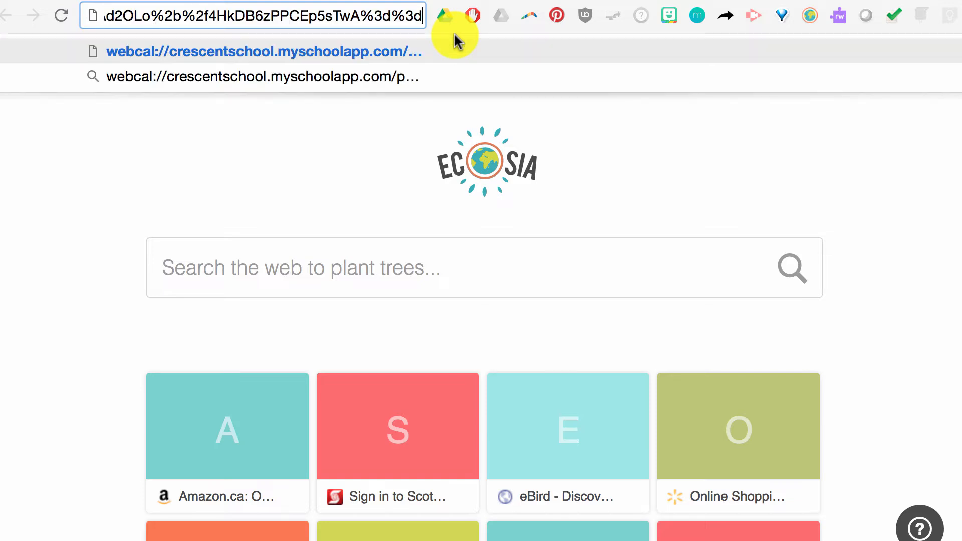
key("Left")
key("Left")
key("Left")
key("Left")
key("Left")
key("Left")
key("Left")
key("Left")
key("Left")
key("Left")
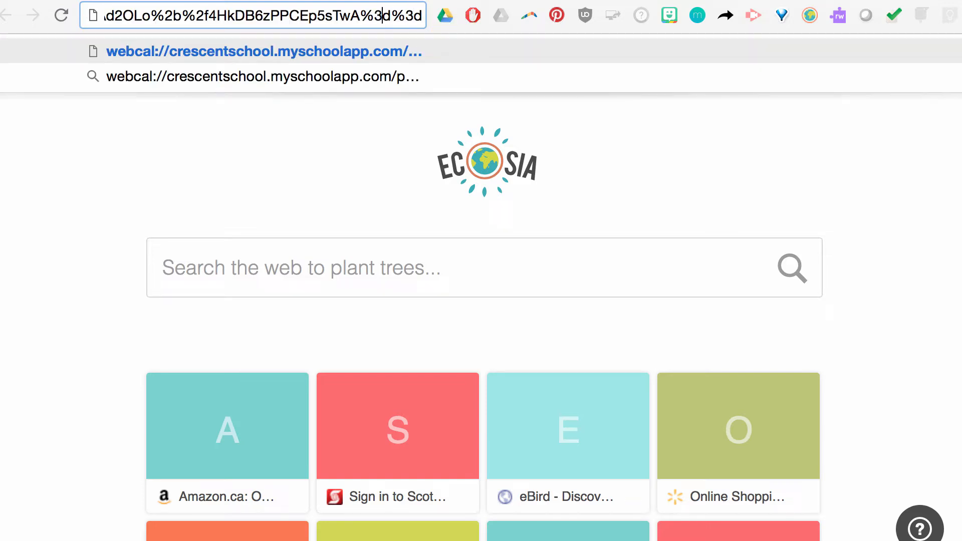
key("Left")
key("Left")
key("Left")
key("Left")
key("Left")
key("Left")
key("Left")
key("Left")
key("Left")
key("Left")
key("Left")
key("Left")
key("Left")
key("Left")
key("Left")
key("Left")
key("Left")
key("Left")
key("Left")
key("Left")
key("Left")
key("Left")
key("Left")
key("Left")
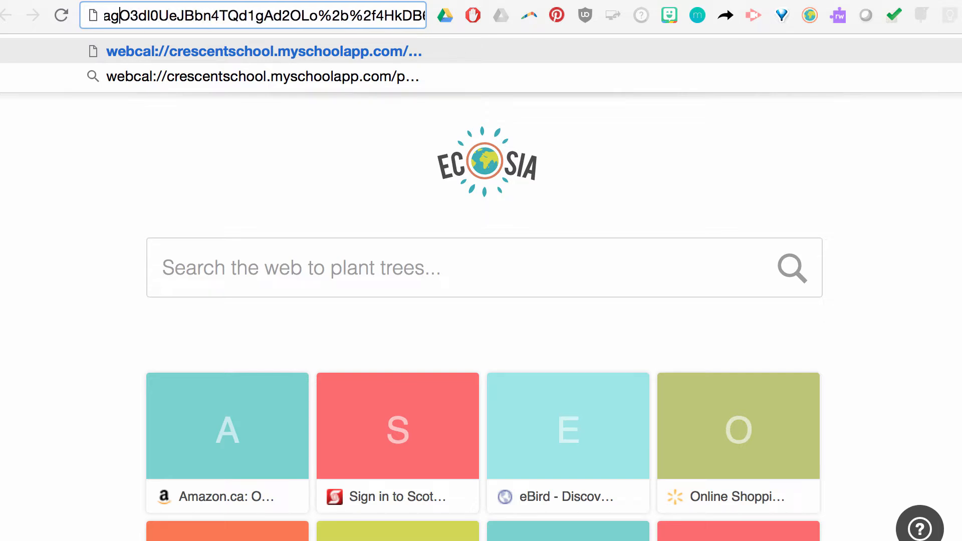
key("Left")
key("Left")
key("Left")
key("Left")
key("Left")
key("Left")
key("Left")
key("Left")
key("Left")
key("Left")
key("Left")
key("Left")
key("Left")
key("Left")
key("Left")
key("Left")
key("Left")
key("Left")
key("Left")
key("Left")
key("Left")
key("Left")
key("Left")
key("Left")
key("Left")
key("Left")
key("Left")
key("Left")
key("Left")
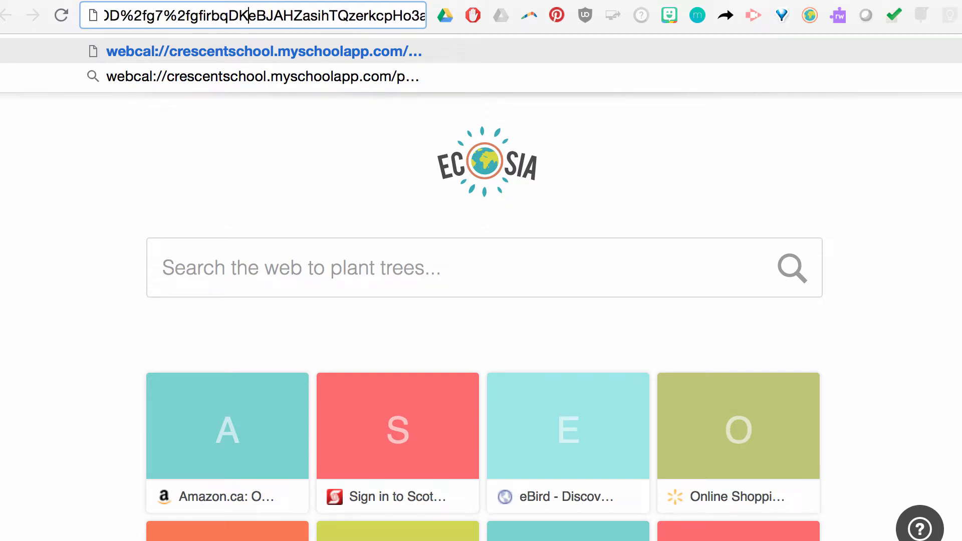
key("Left")
key("Left")
key("Left")
key("Left")
key("Left")
key("Left")
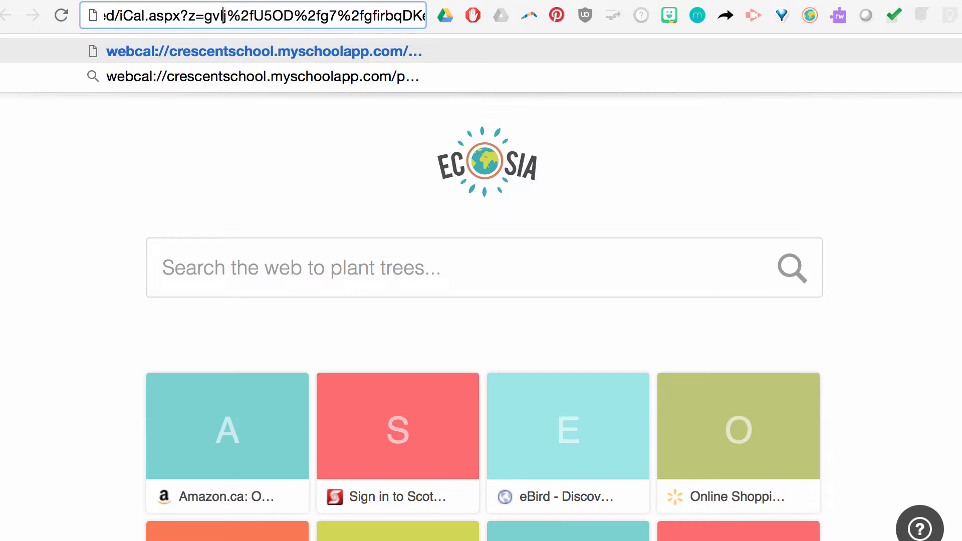
key("Left")
key("Left")
key("Left")
key("Left")
key("Left")
key("Left")
key("Left")
key("Left")
key("Left")
key("Left")
key("Left")
key("Left")
key("Left")
key("Left")
key("Left")
key("Left")
key("Left")
key("Left")
key("Left")
key("Left")
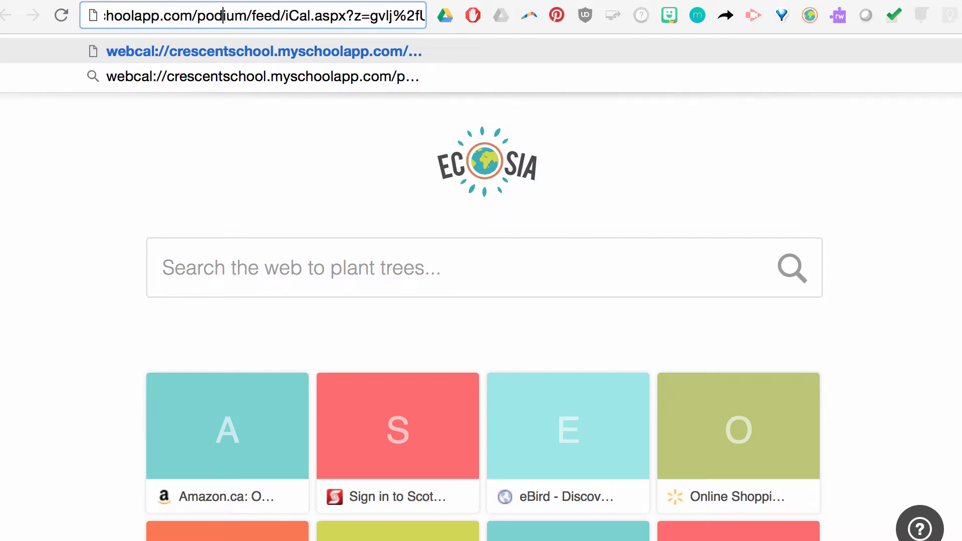
key("Left")
key("Left")
key("Left")
key("Left")
key("Left")
key("Left")
key("Left")
key("Left")
key("Left")
key("Left")
key("Left")
key("Left")
key("Left")
key("Left")
key("Left")
key("Left")
key("Left")
key("Left")
key("Left")
key("Left")
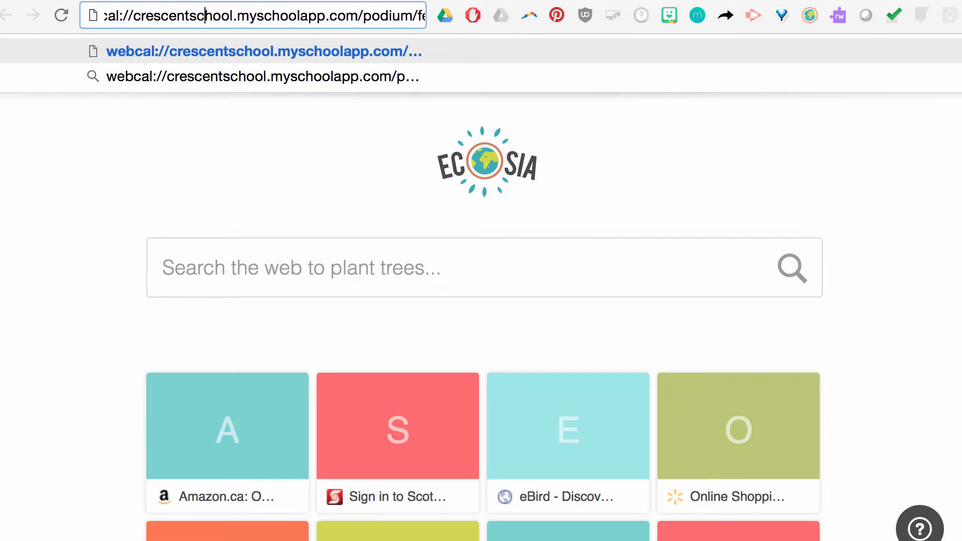
key("Left")
key("Left")
key("Left")
key("Left")
key("Left")
key("Left")
key("Left")
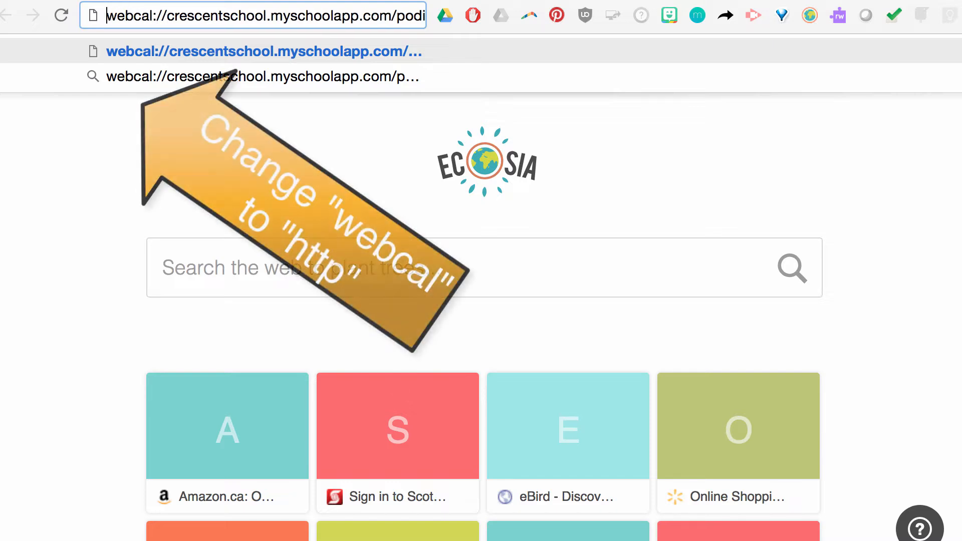
key("shift+Right")
key("shift+Right")
key("shift+Right")
key("shift+Right")
key("shift+Right")
key("shift+Right")
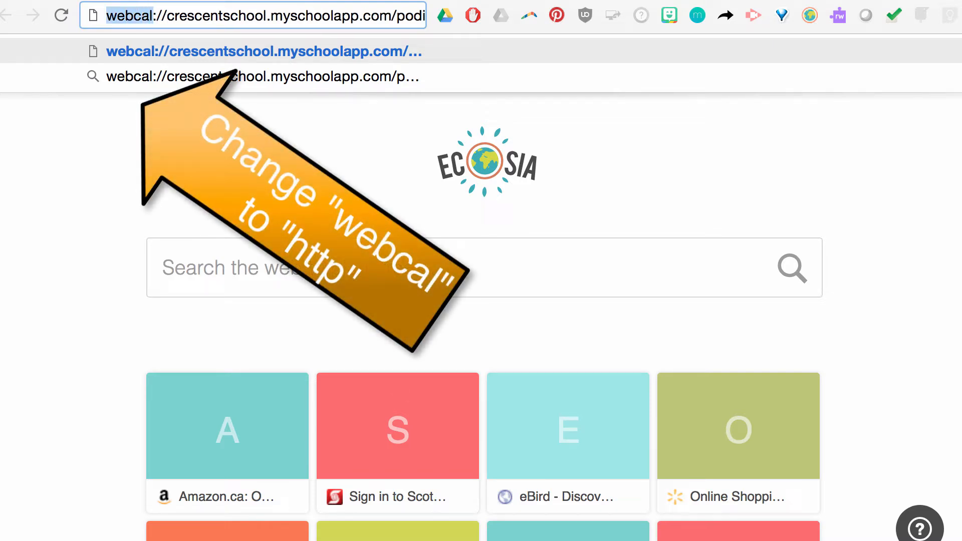
type("http")
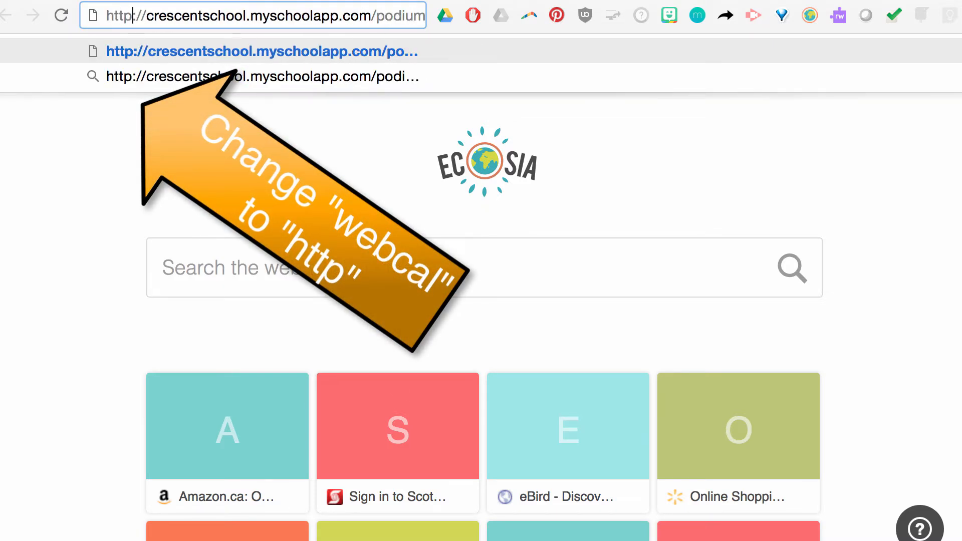
- Load the edited feed address and save the CalExport ICS file to the Desktop
key("Return")
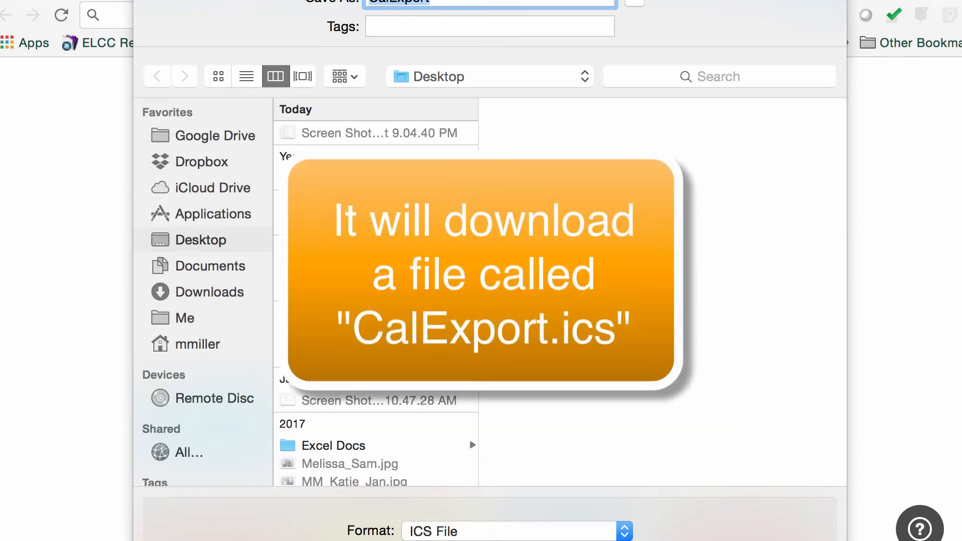
left_click(190, 241)
left_click(802, 540)
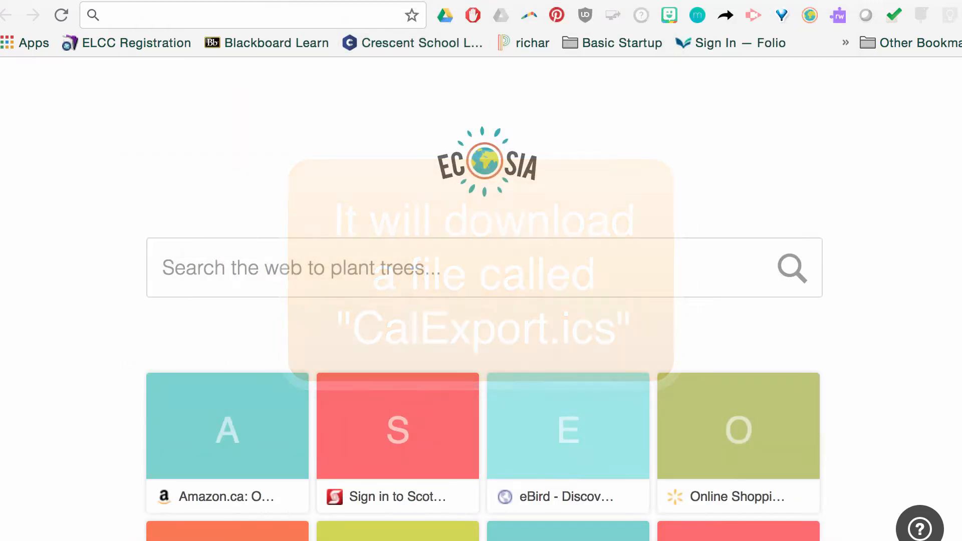
- Switch to Google Calendar and choose CalExport.ics from the Desktop as the file to import
left_click(416, 0)
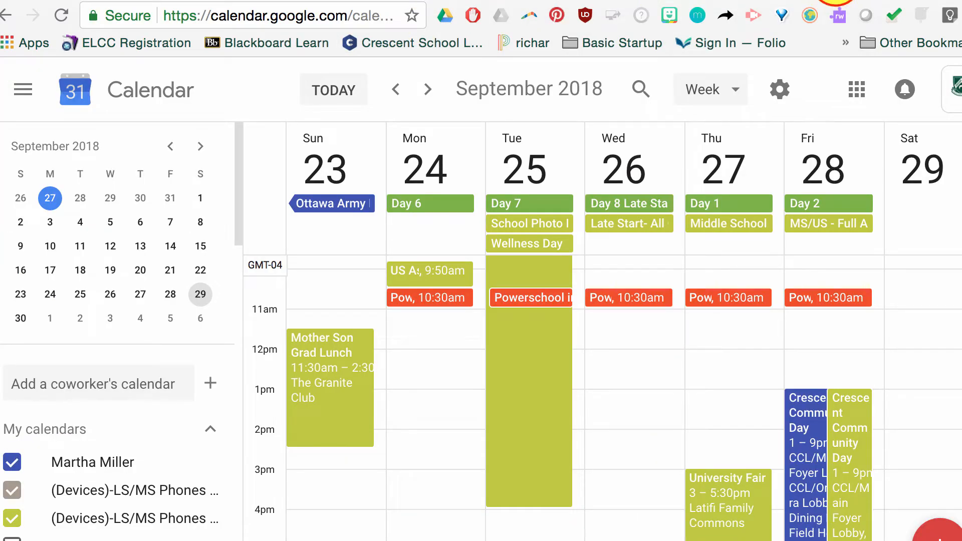
left_click(210, 383)
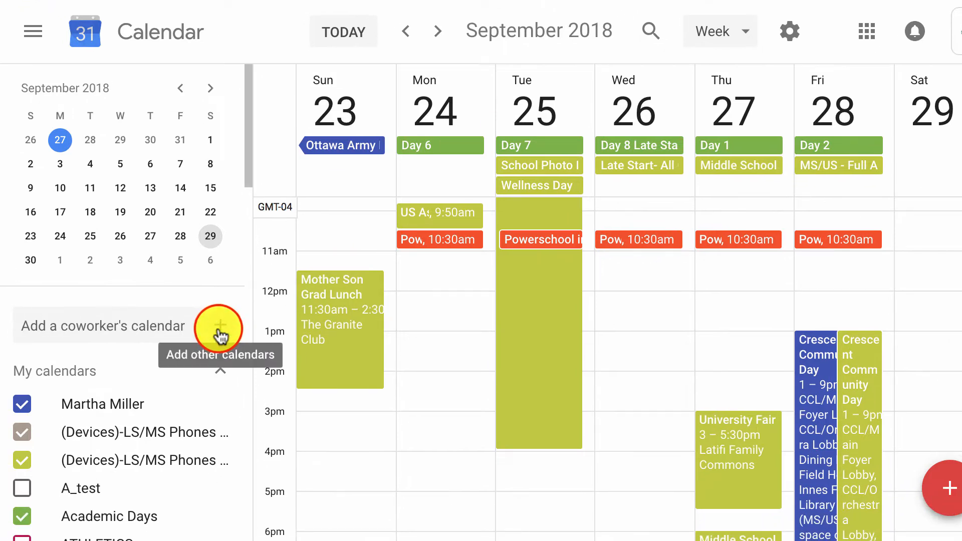
left_click(219, 327)
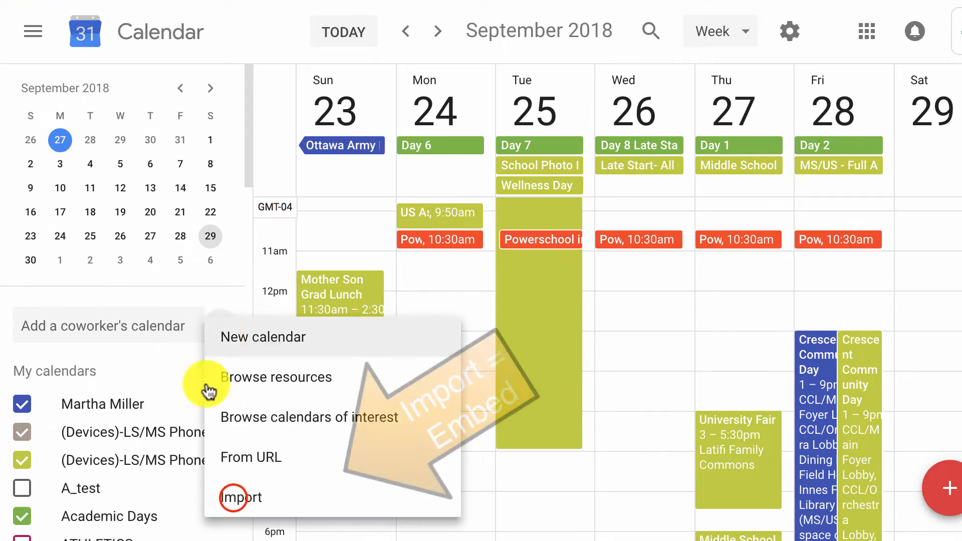
left_click(232, 496)
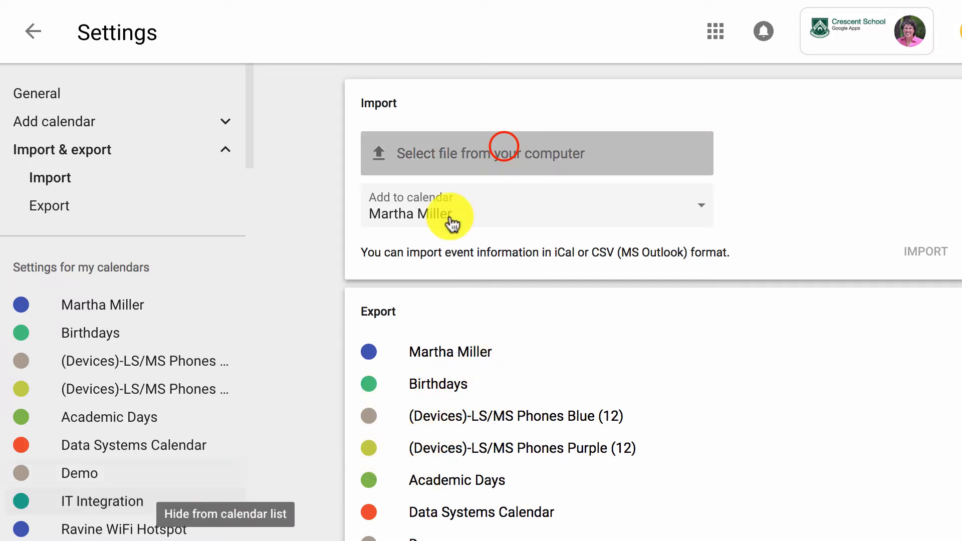
left_click(500, 147)
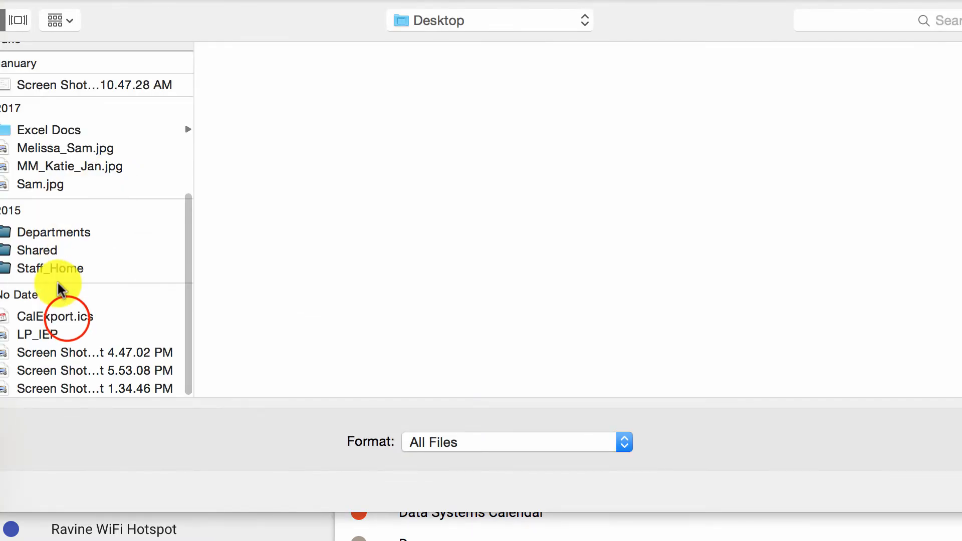
left_click(65, 317)
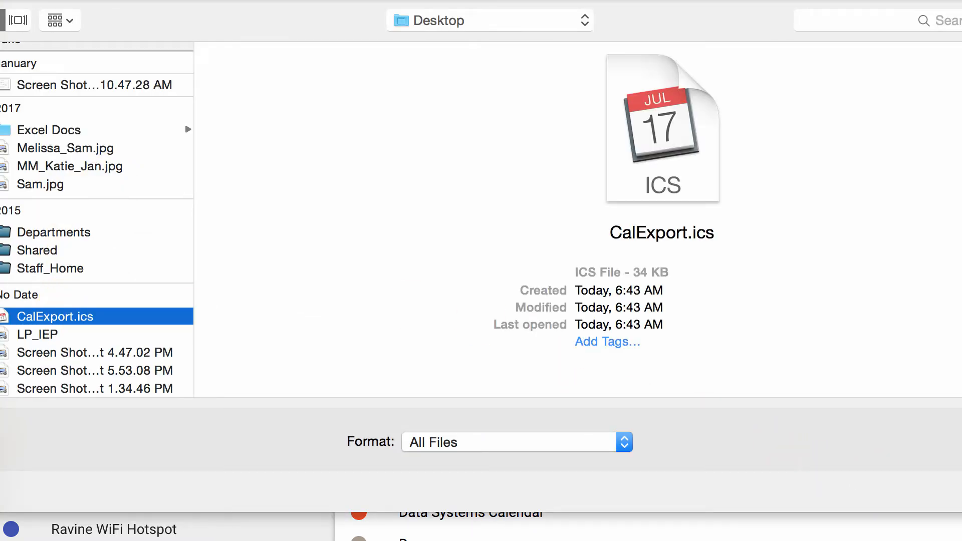
key("Return")
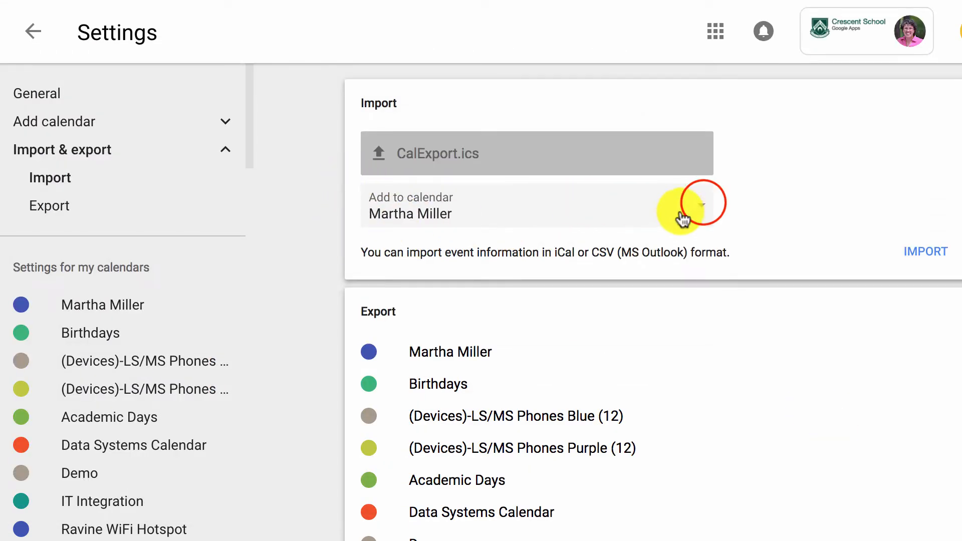
- Set Demo as the destination calendar and import the events from CalExport.ics
left_click(701, 205)
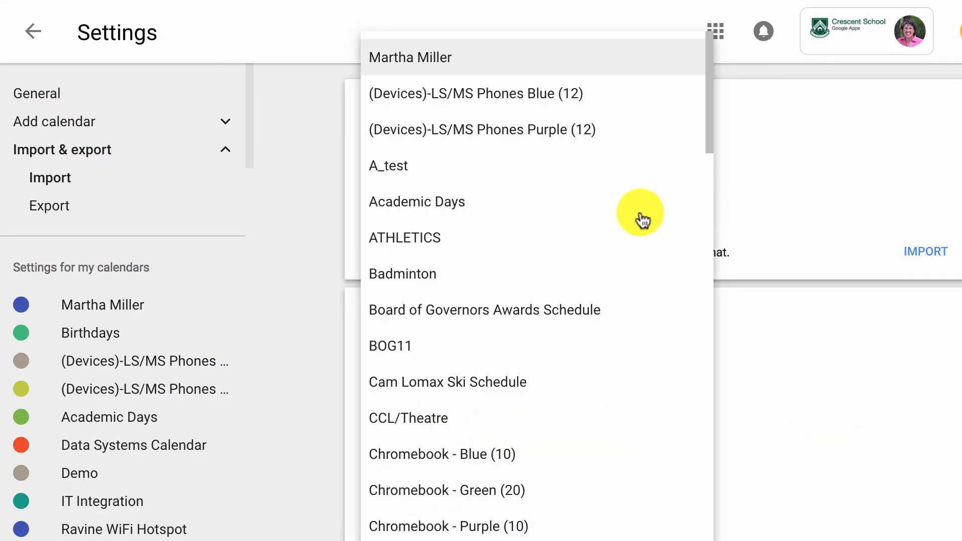
scroll(463, 284, "down", 7)
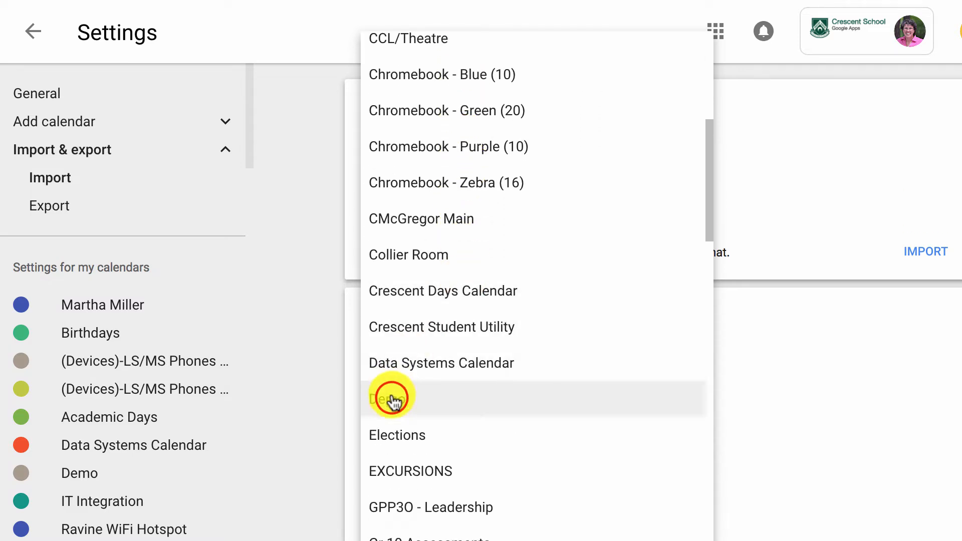
left_click(387, 397)
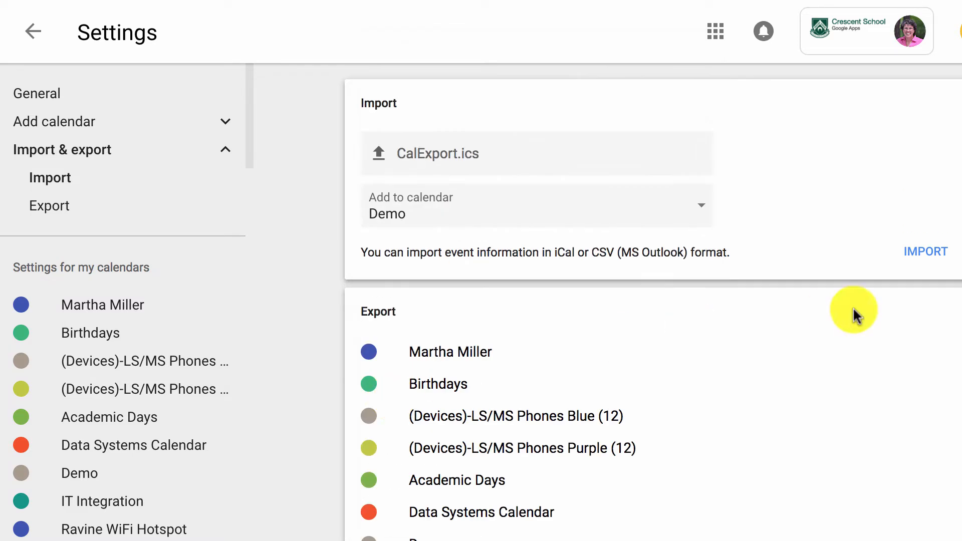
left_click(923, 252)
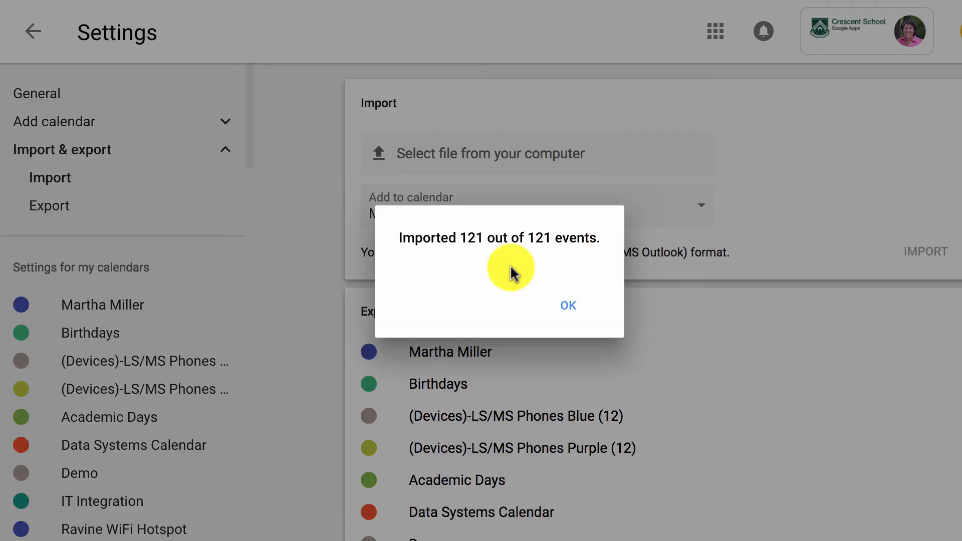
left_click(568, 307)
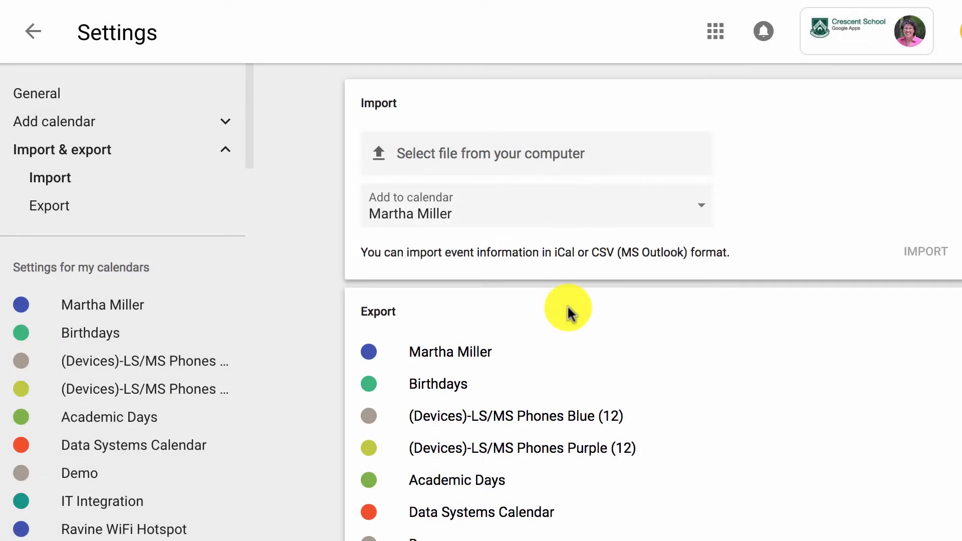
- Return to the calendar's week view and check the Demo calendar's imported events for September 23–29, 2018
scroll(168, 232, "down", 2)
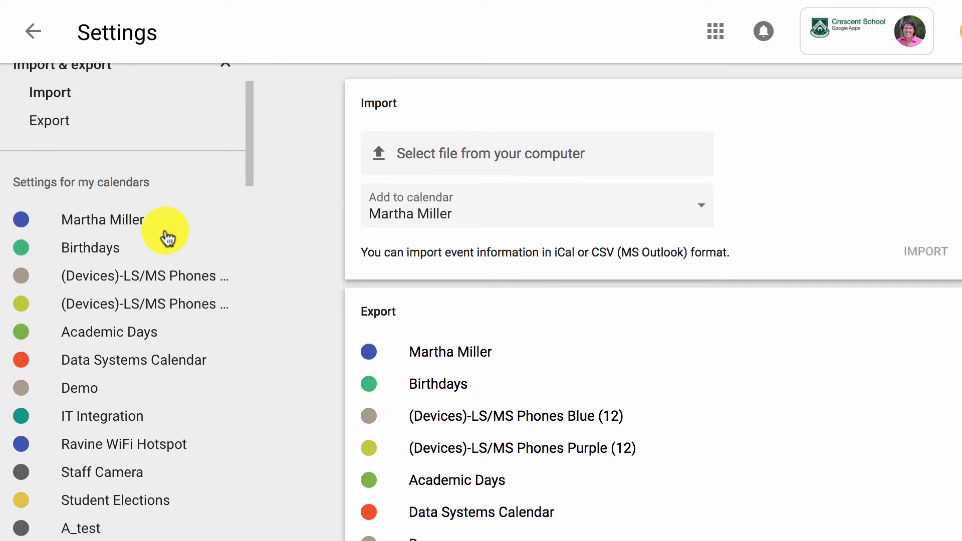
scroll(165, 235, "up", 2)
left_click(30, 29)
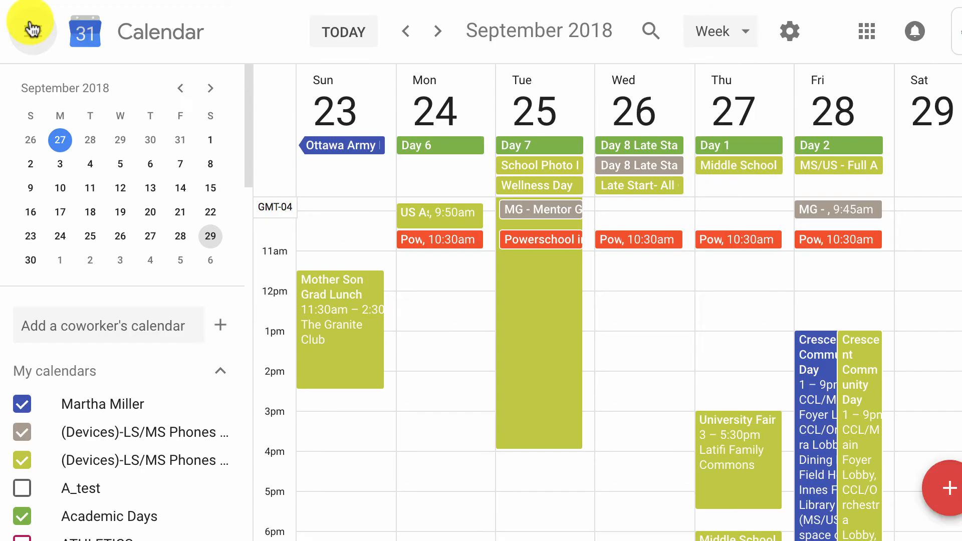
scroll(112, 404, "down", 7)
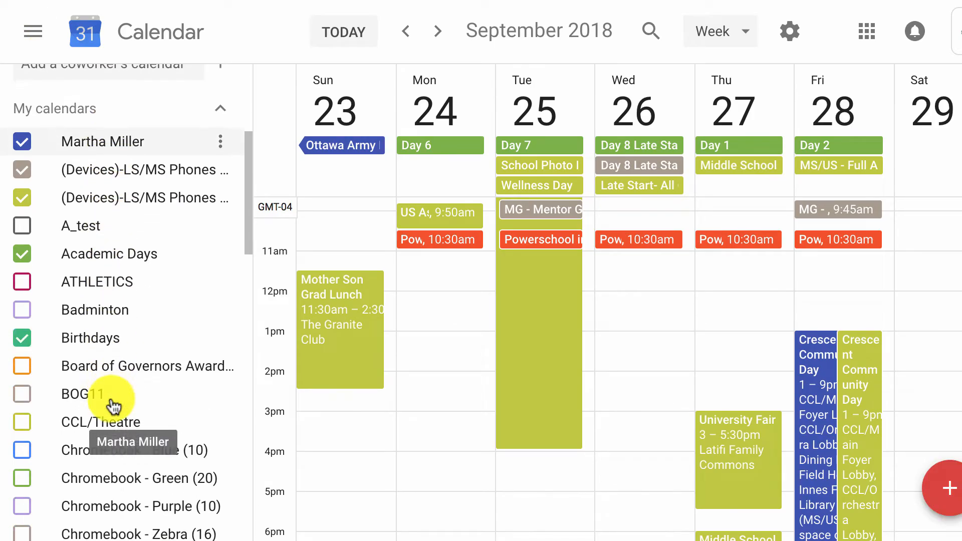
scroll(114, 406, "down", 3)
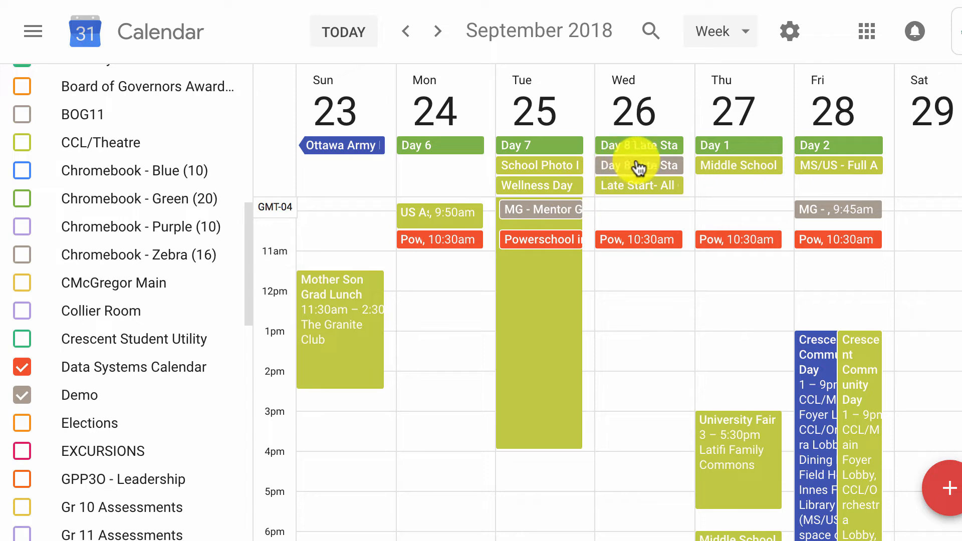
scroll(749, 254, "down", 3)
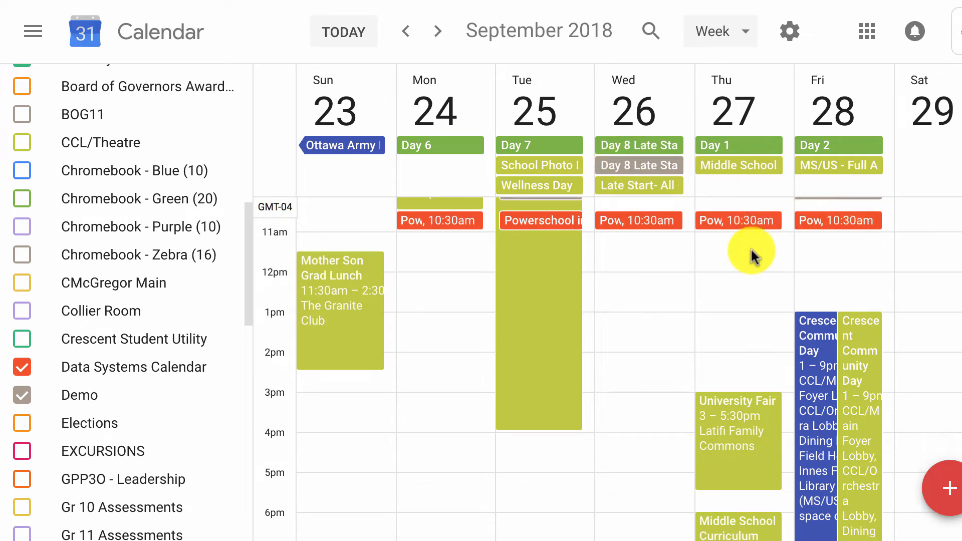
scroll(751, 254, "up", 8)
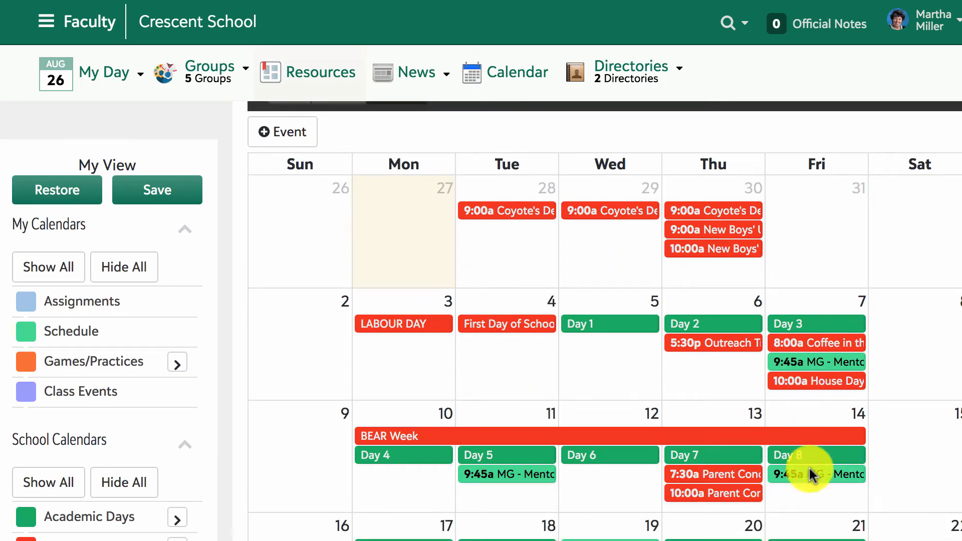
- Switch to the school portal's calendar, copy the link address of the Games/Practices WebCal feed, and close the feed dialog without saving
scroll(537, 479, "down", 4)
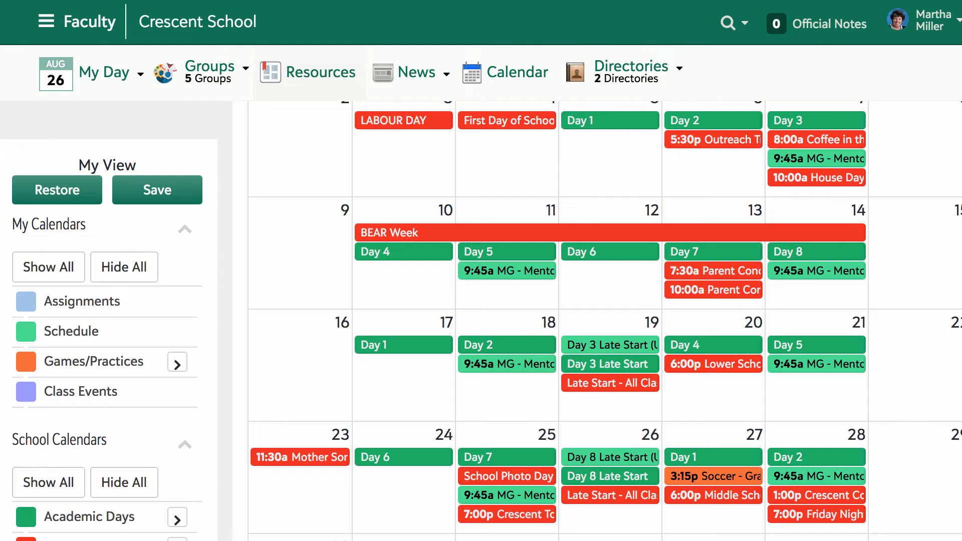
scroll(597, 326, "down", 3)
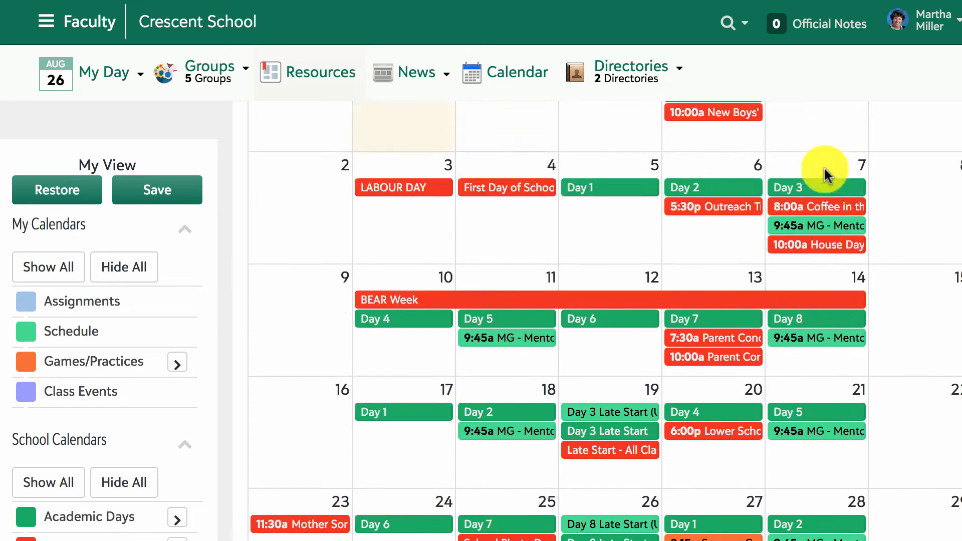
scroll(827, 172, "up", 5)
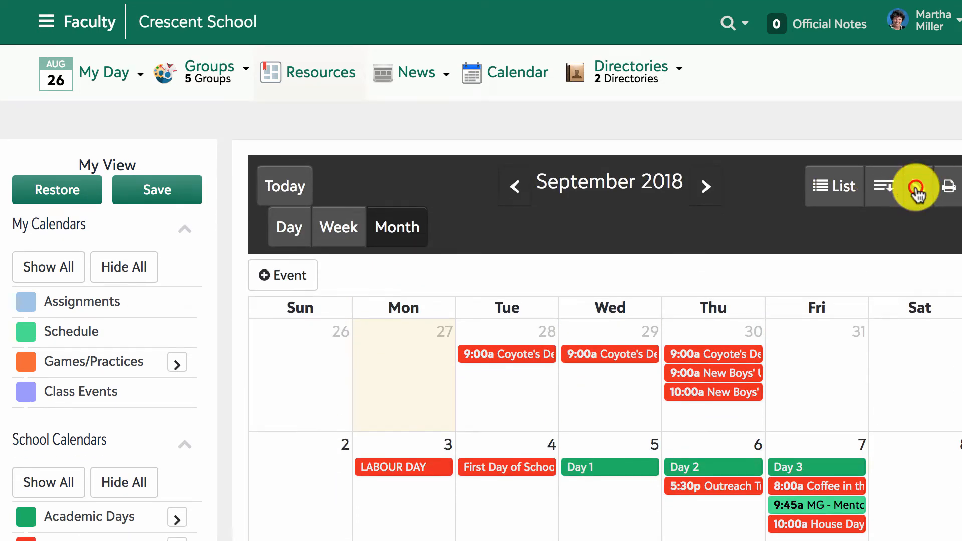
left_click(917, 191)
left_click(271, 279)
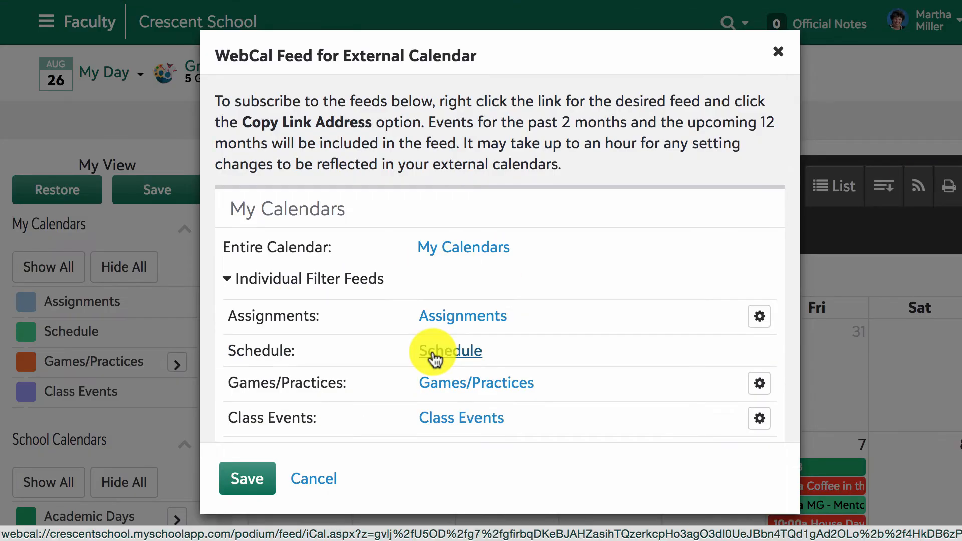
right_click(471, 387)
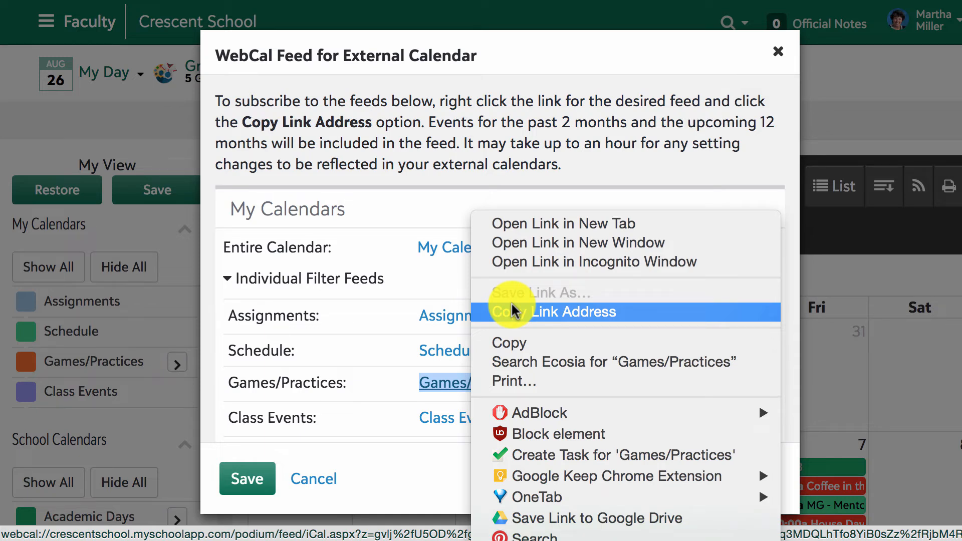
left_click(548, 313)
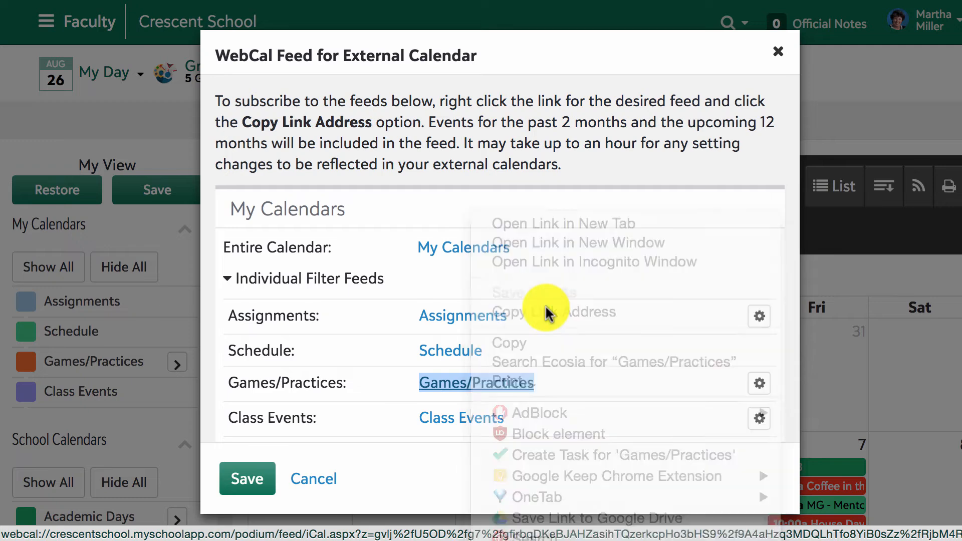
left_click(317, 477)
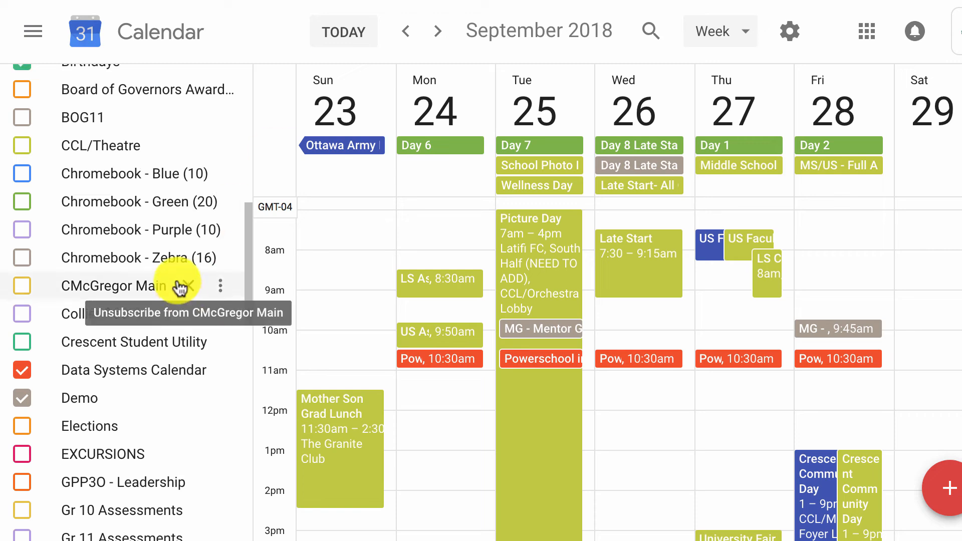
- Switch to Google Calendar and add a calendar from the copied Games/Practices feed URL, keeping its webcal prefix
scroll(180, 286, "up", 10)
scroll(179, 287, "up", 2)
left_click(219, 324)
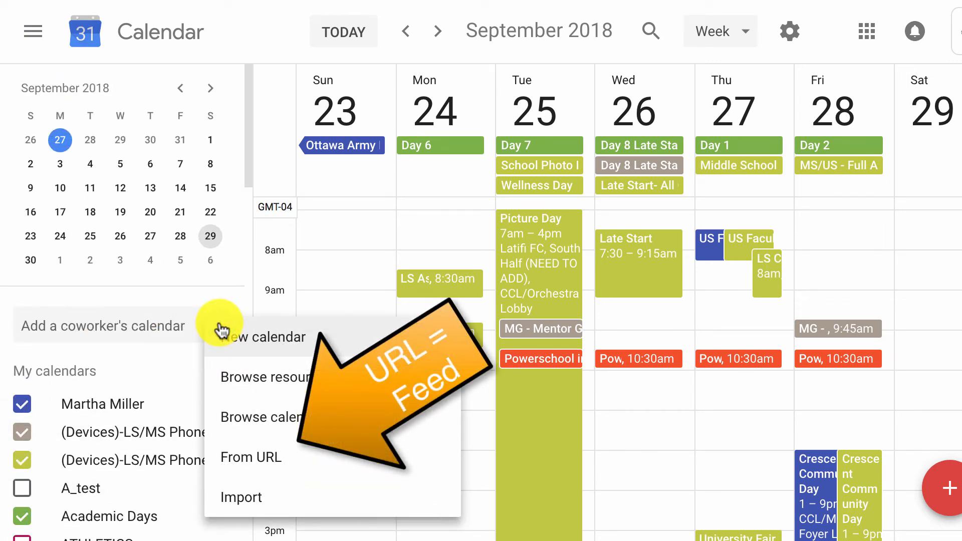
left_click(245, 455)
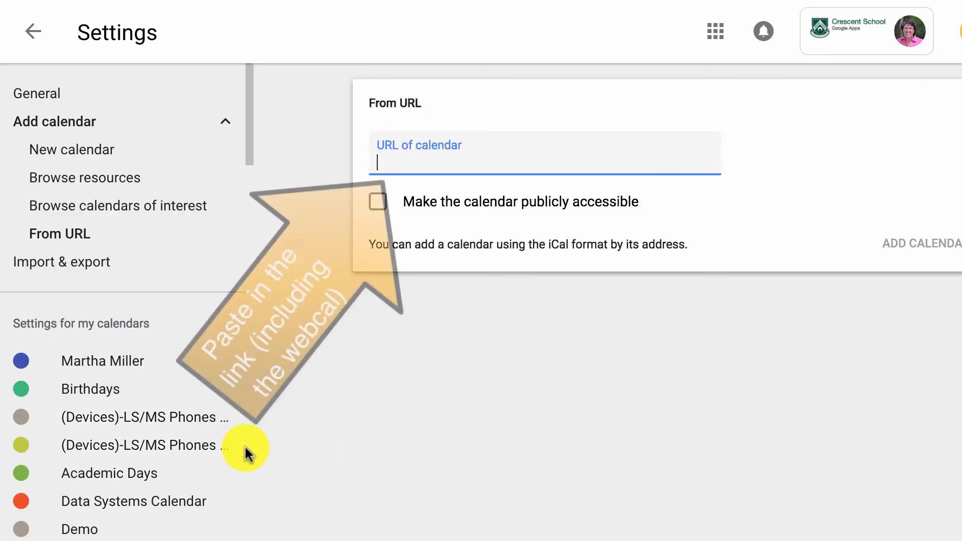
key("ctrl+v")
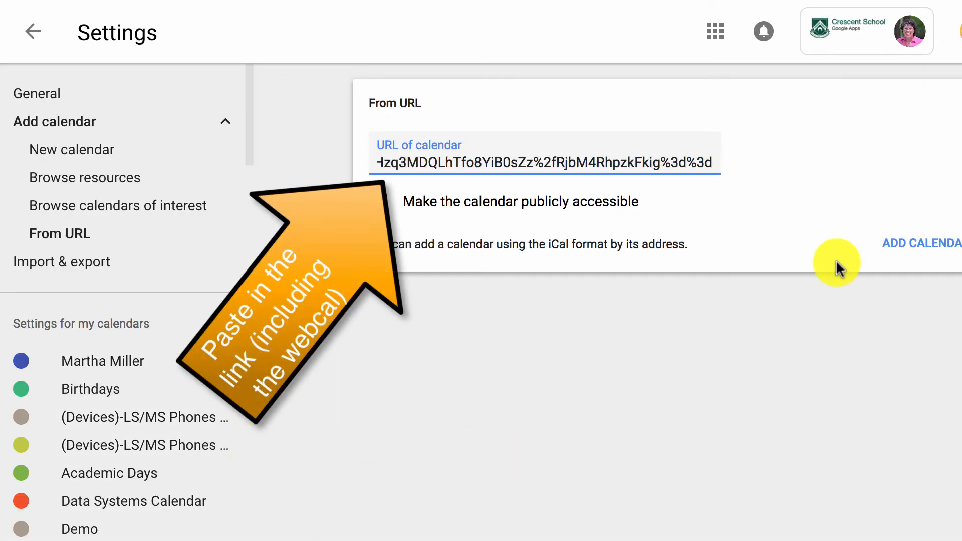
left_click(896, 244)
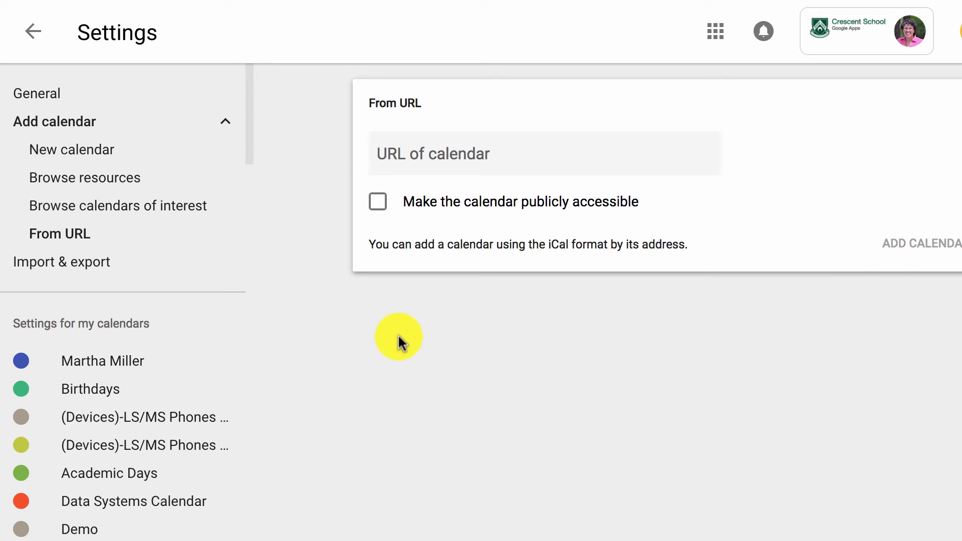
- Return to the week view and change the color of the webcal://crescentschool calendar under Other calendars to light purple
left_click(33, 34)
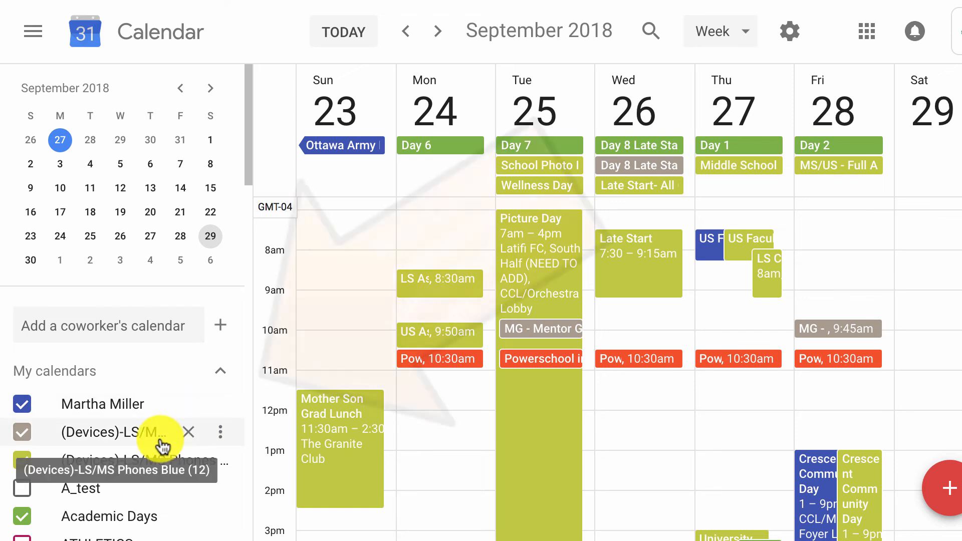
scroll(163, 446, "down", 15)
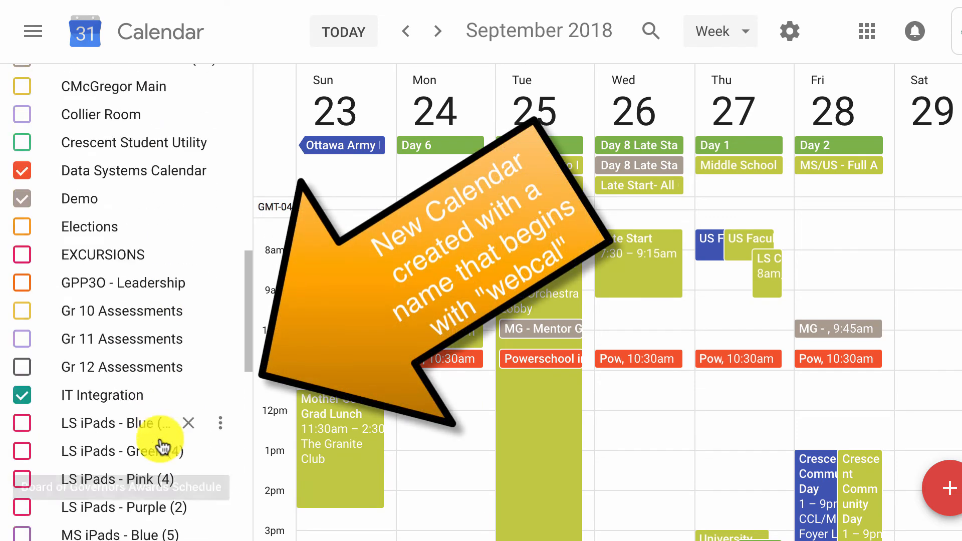
scroll(162, 446, "down", 13)
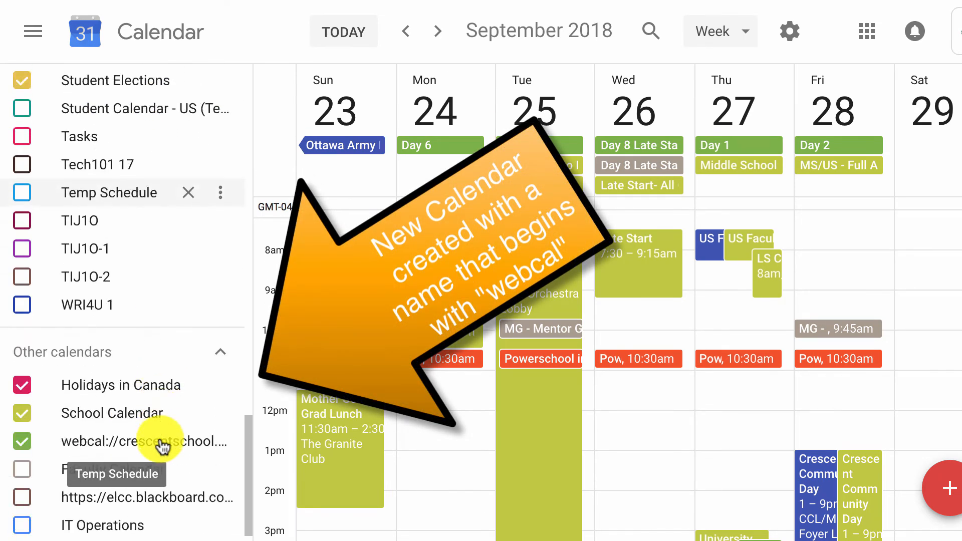
scroll(162, 445, "down", 1)
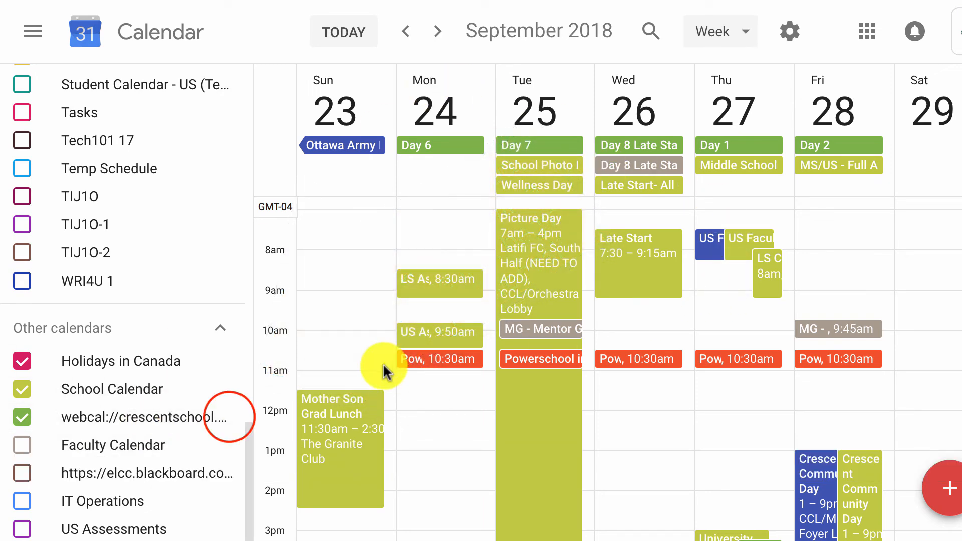
left_click(221, 416)
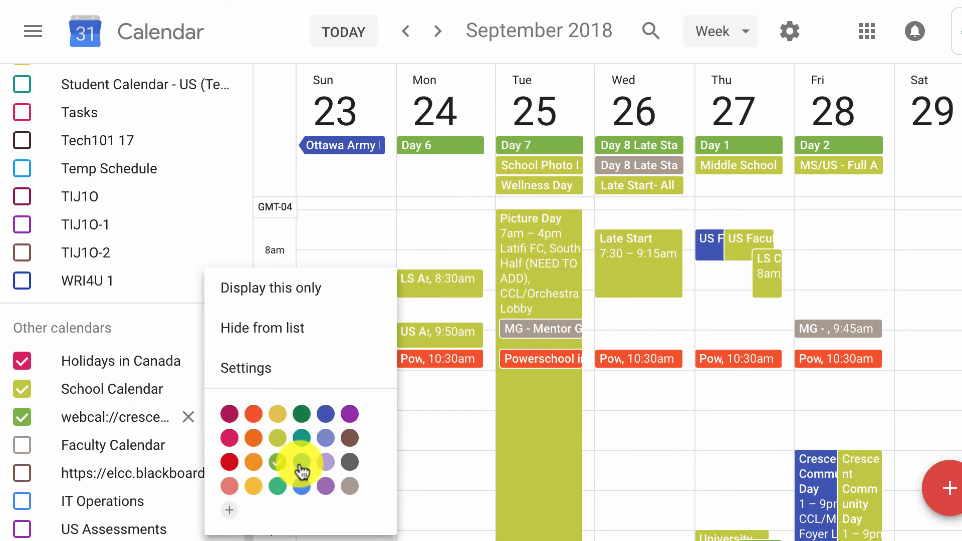
left_click(325, 464)
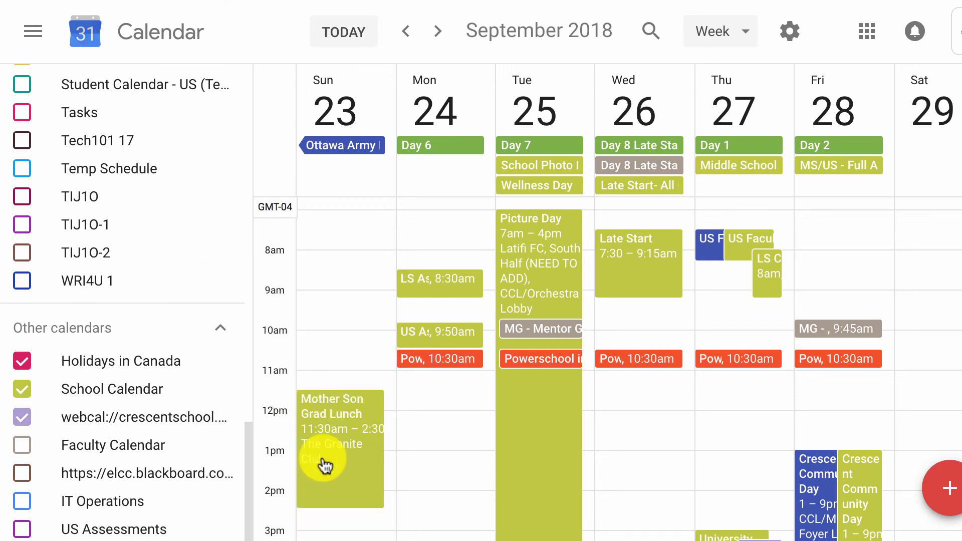
- Look through the September 23–29 week for events from the subscribed Games/Practices feed
scroll(679, 382, "down", 2)
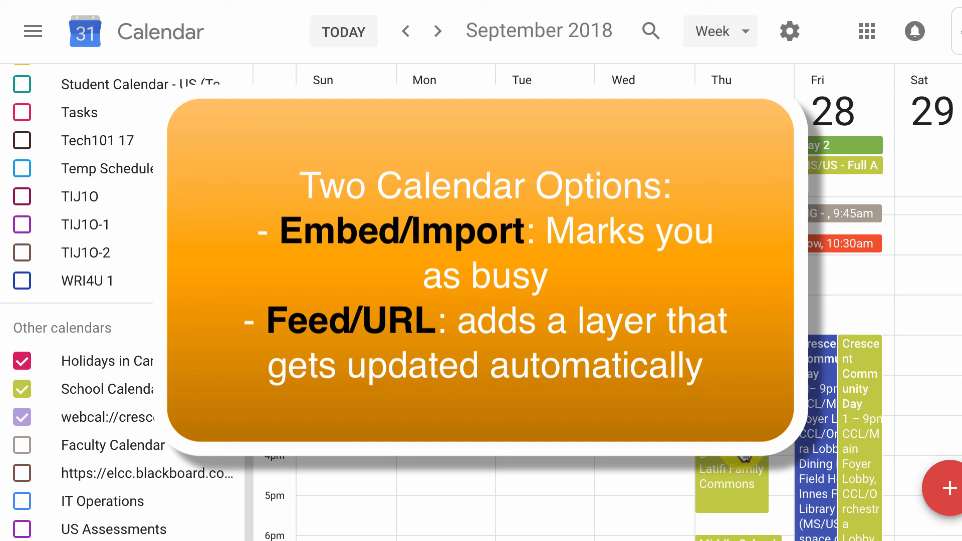
scroll(745, 456, "up", 5)
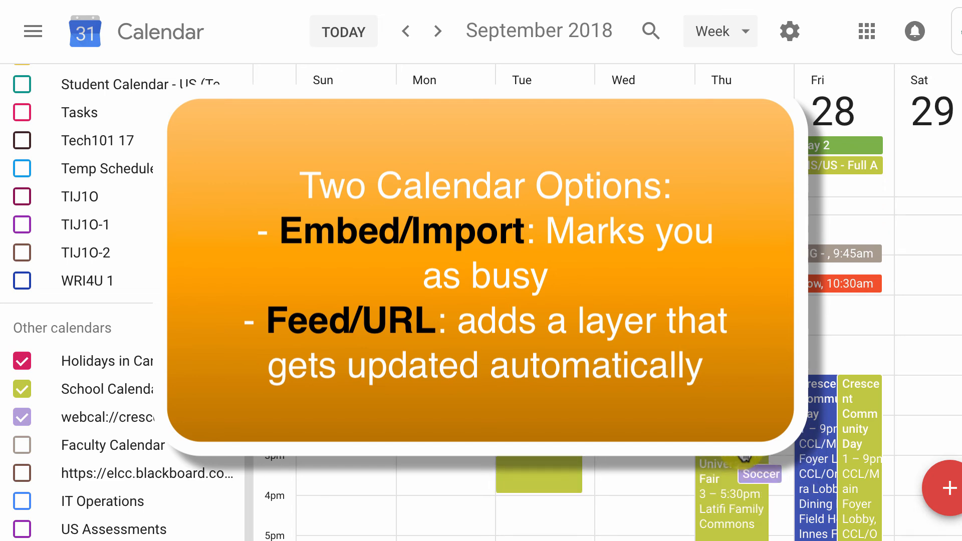
scroll(745, 455, "up", 4)
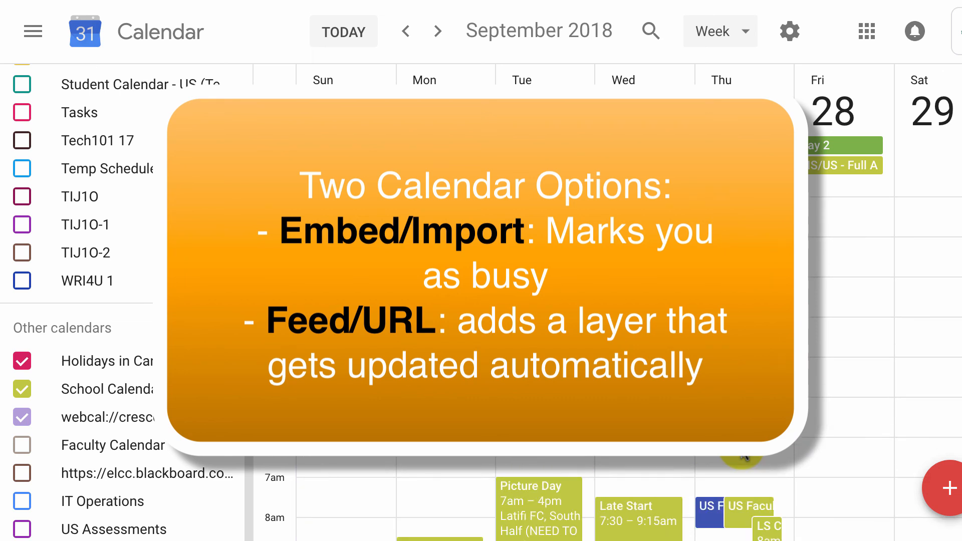
scroll(745, 455, "down", 5)
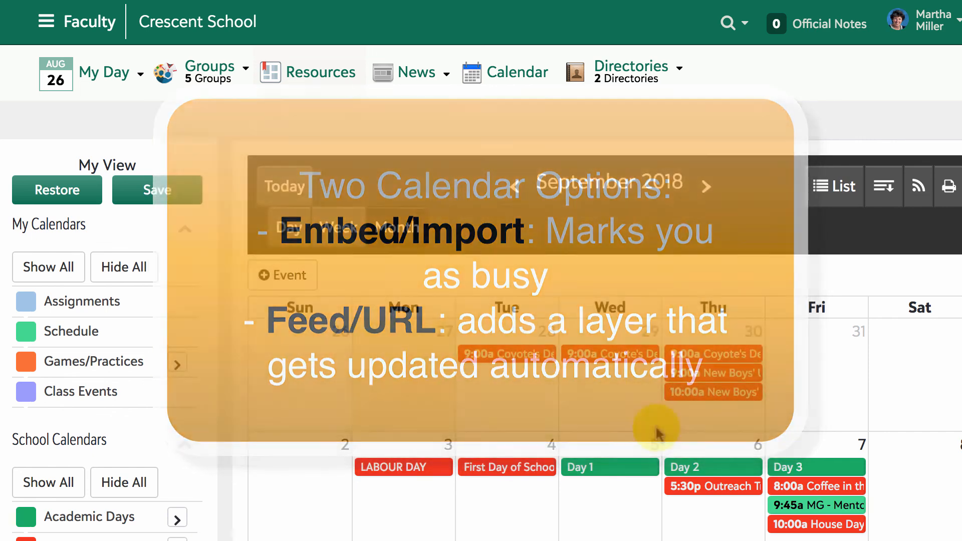
- Switch back to the school portal and look over its September 2018 month calendar and feed option
scroll(655, 429, "down", 1)
scroll(655, 426, "down", 3)
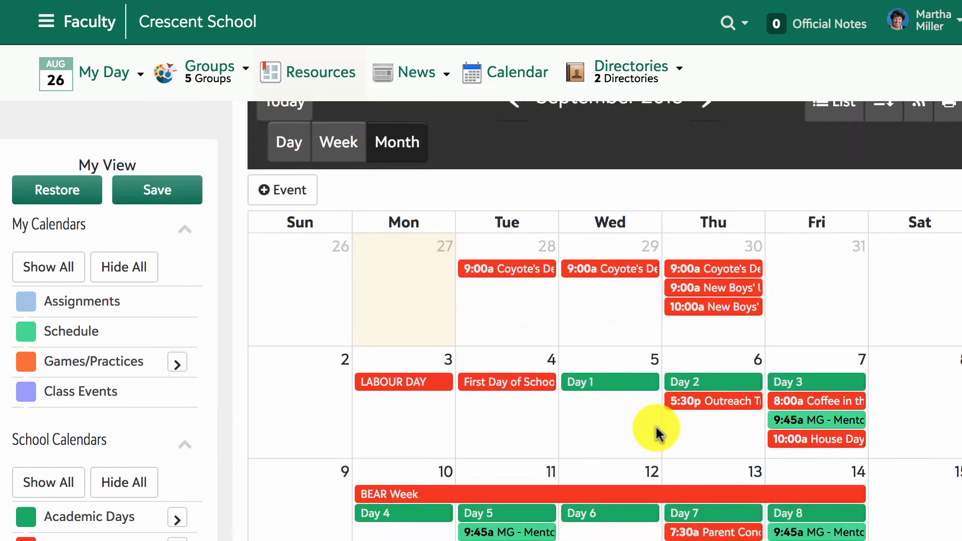
scroll(655, 426, "up", 3)
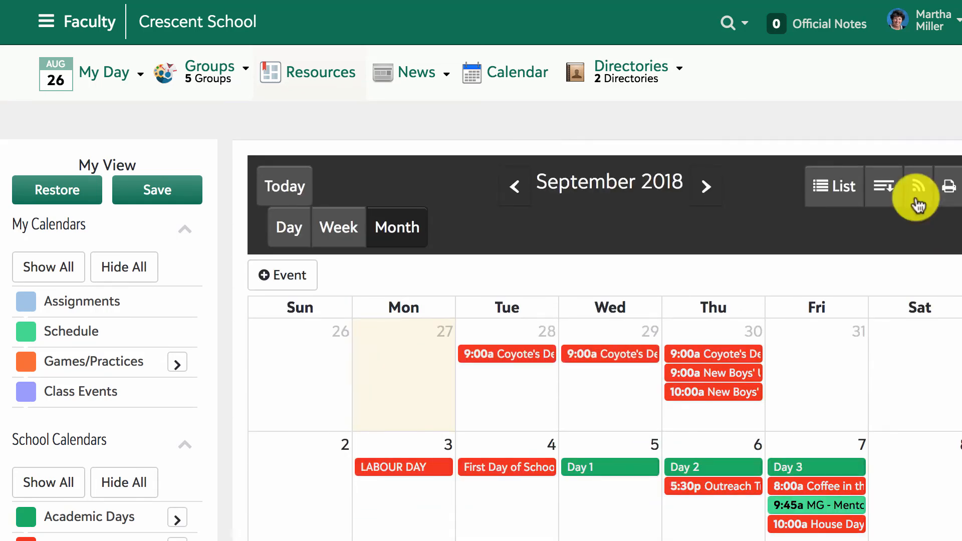